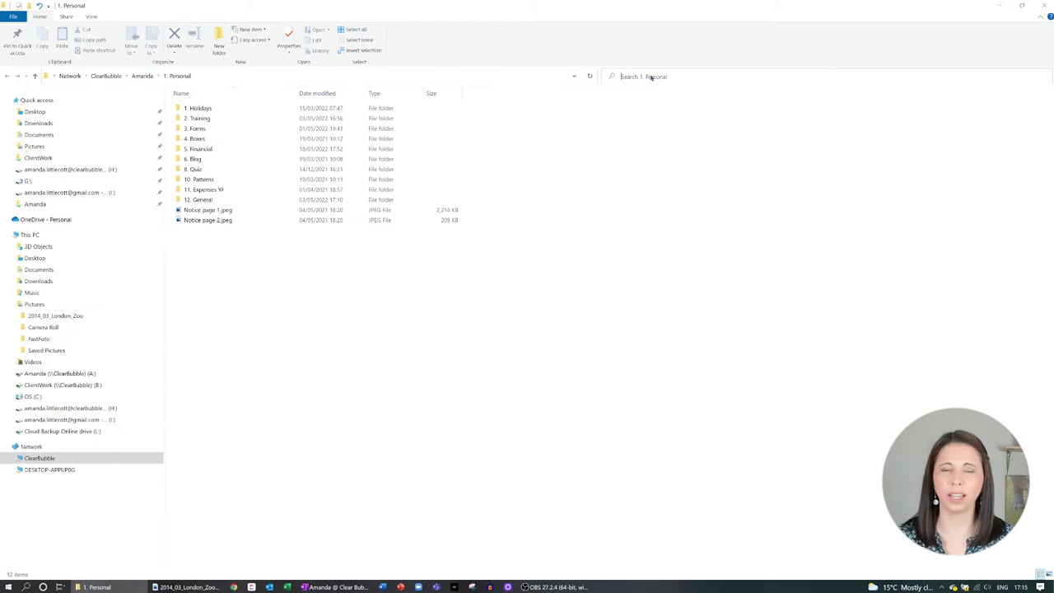
# Search the 1. Personal folder and its subfolders for all items with * and filter the results by kind Picture
pyautogui.click(649, 76)
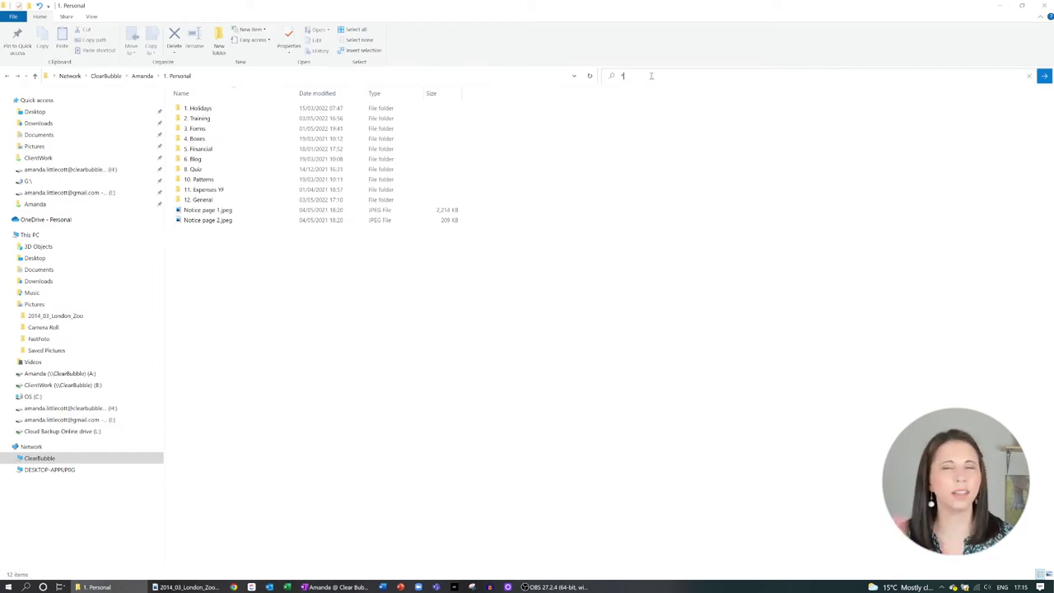
pyautogui.write('*')
pyautogui.press('Return')
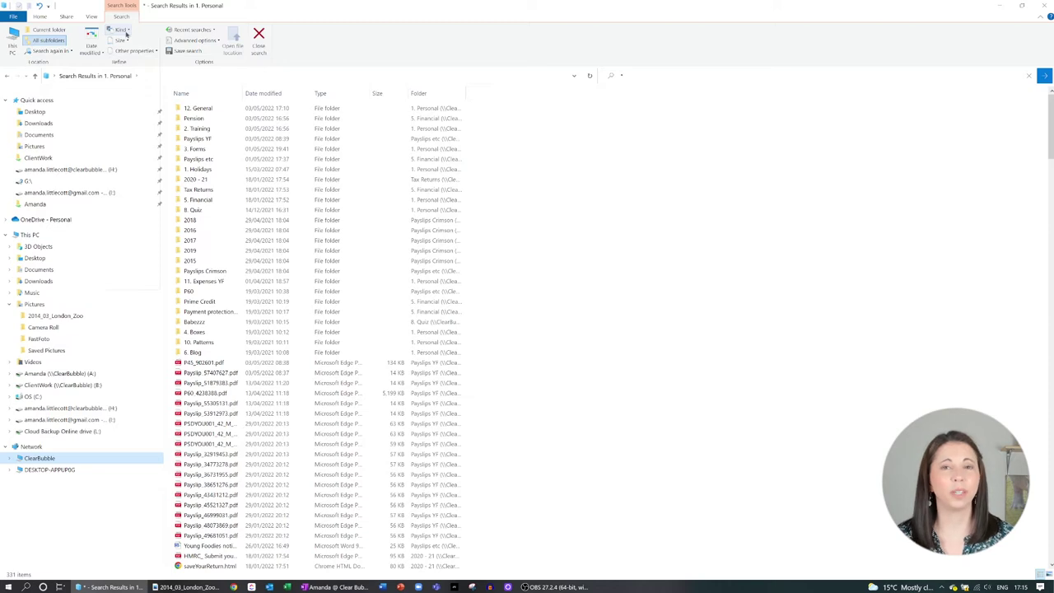
pyautogui.click(124, 31)
pyautogui.click(130, 196)
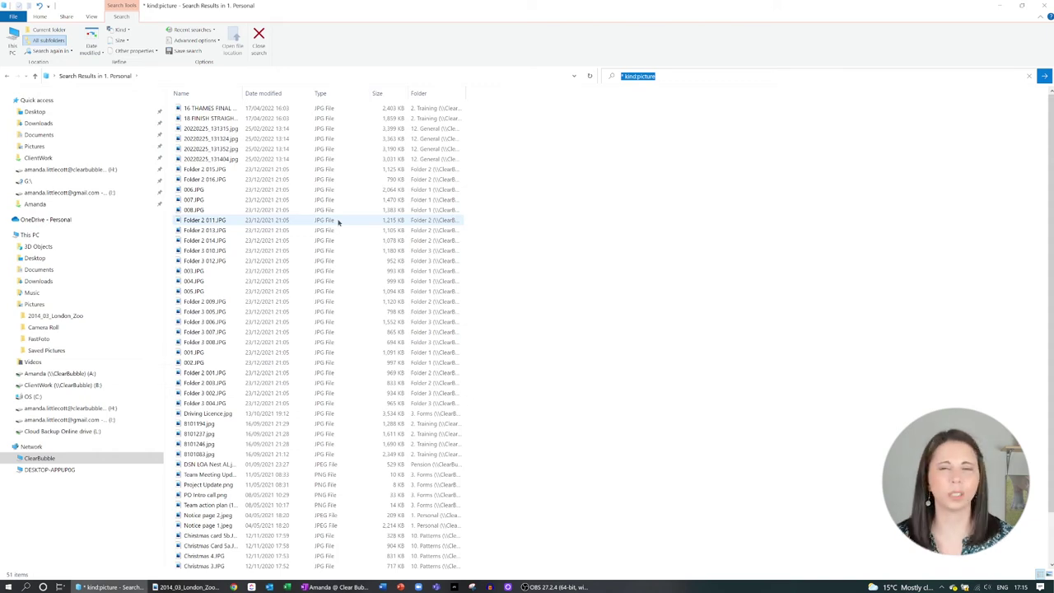
# Clear and close the current search, and search the 1. Personal folder with the query kind:=picture
pyautogui.press('BackSpace')
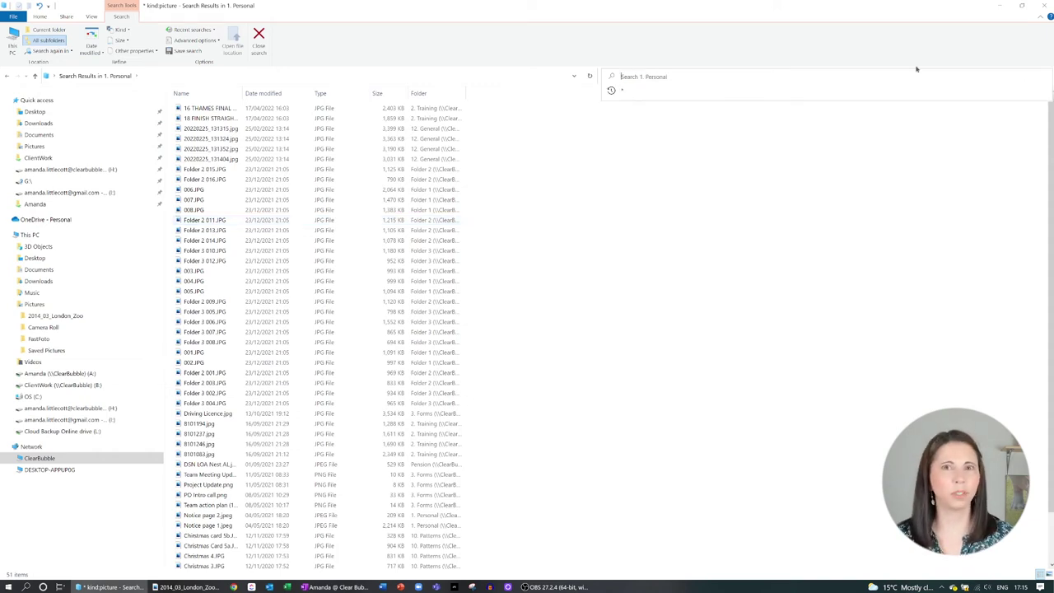
pyautogui.click(261, 37)
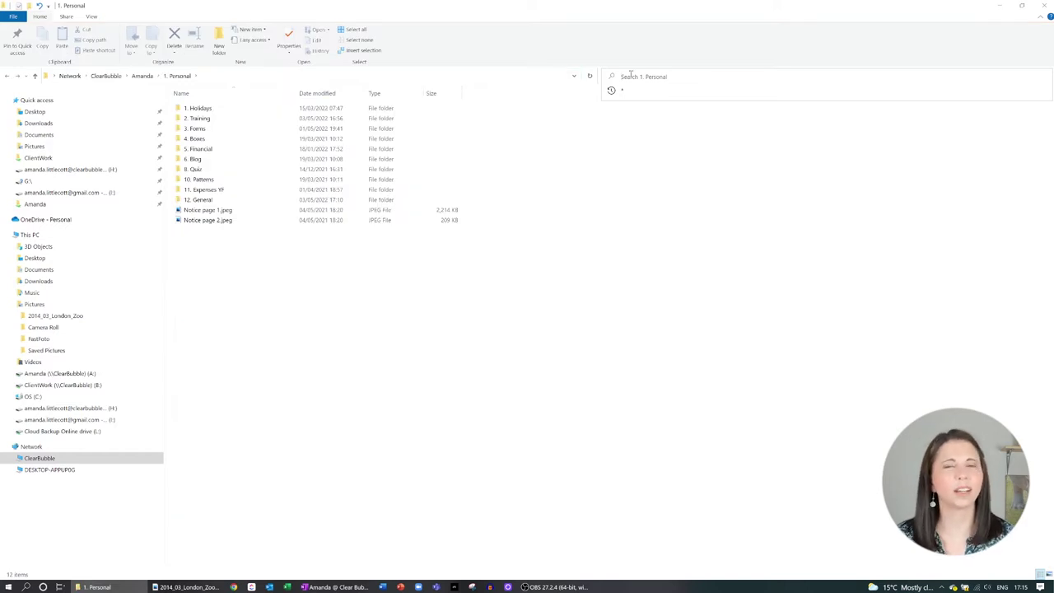
pyautogui.write('=kind:=picture')
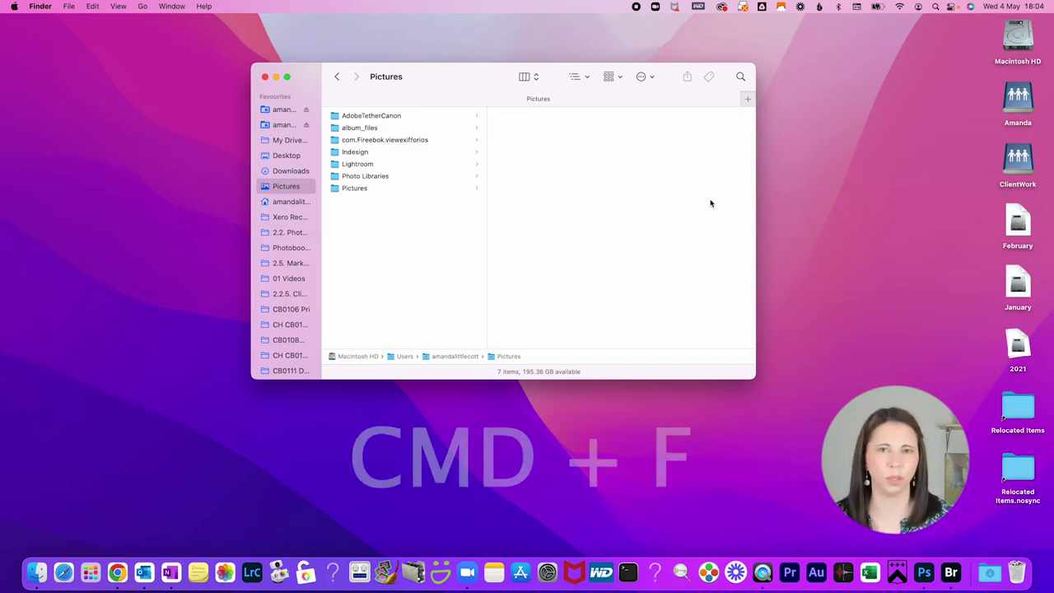
# Switch to Finder and search the Pictures folder for files whose kind is Image, limited to JPEG
pyautogui.press('super+f')
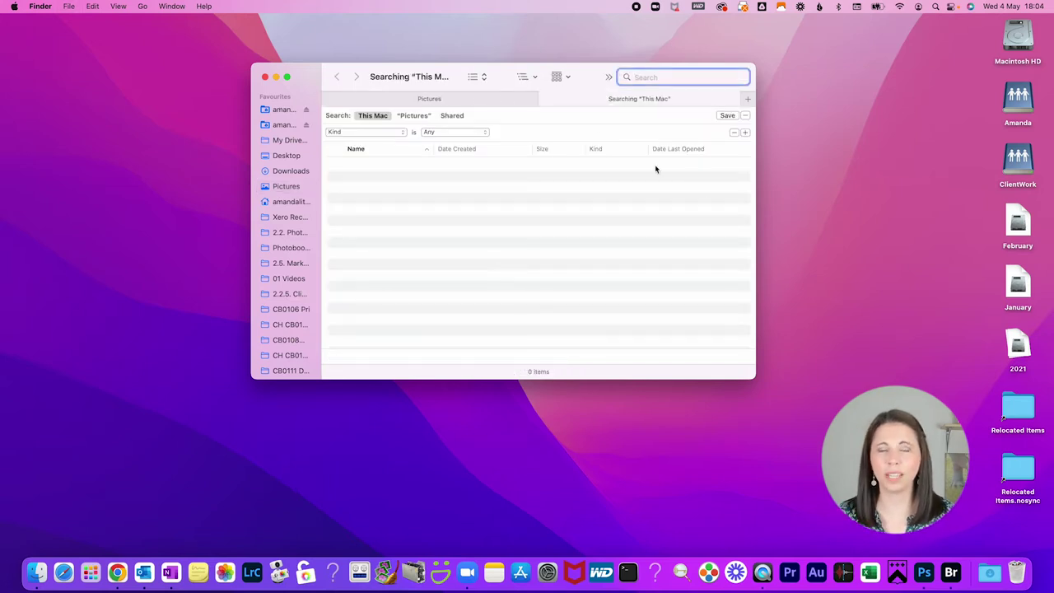
pyautogui.click(424, 116)
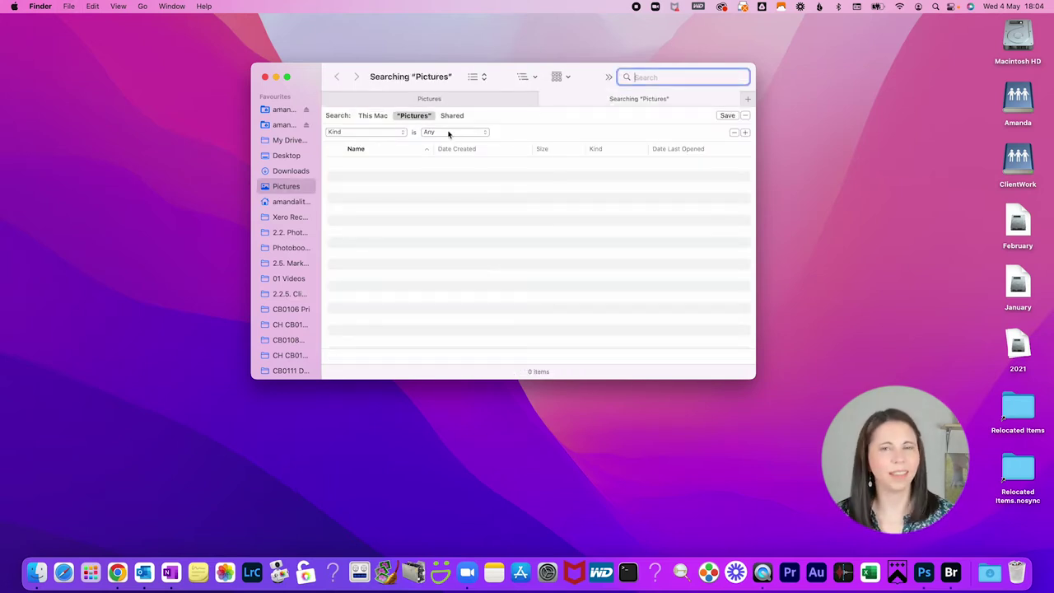
pyautogui.click(448, 133)
pyautogui.click(437, 199)
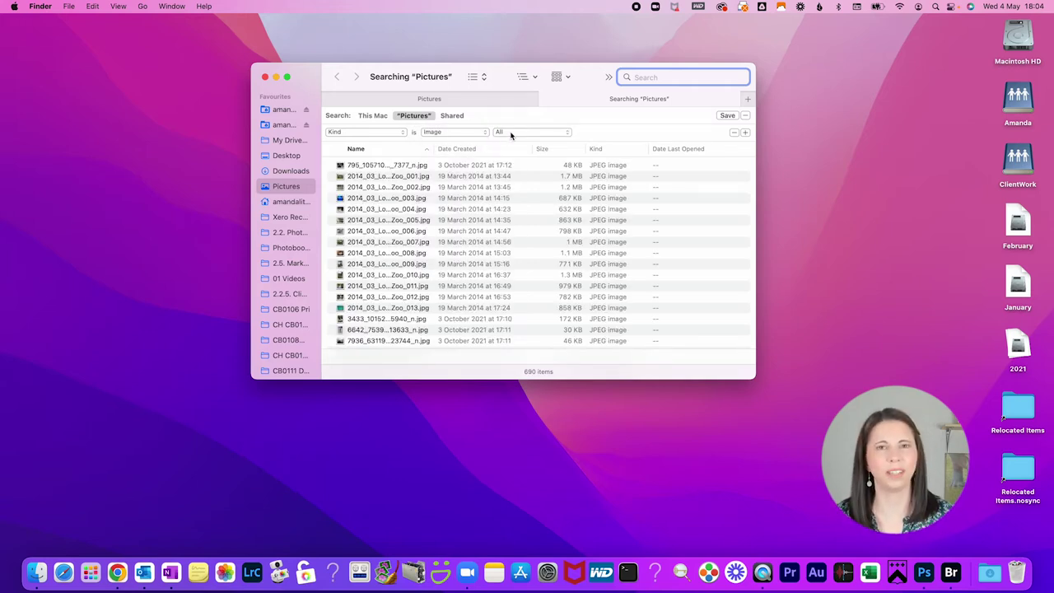
pyautogui.click(510, 133)
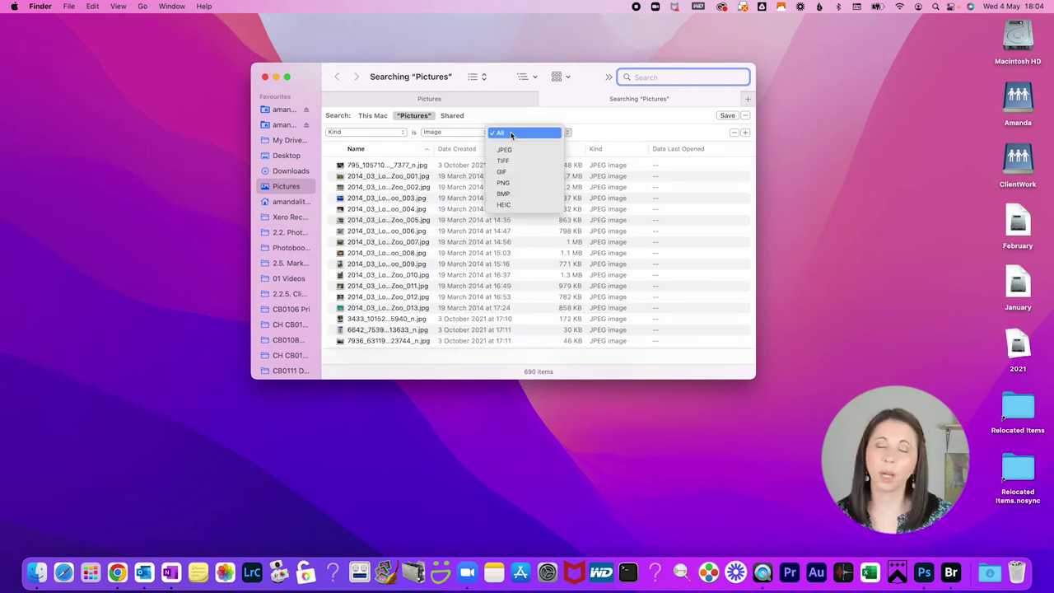
pyautogui.click(511, 149)
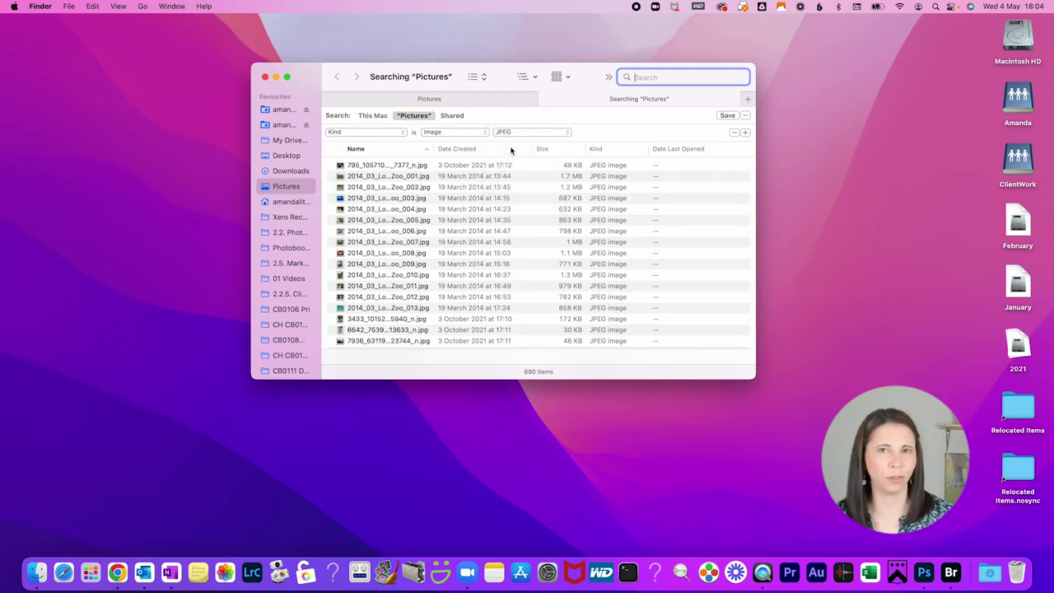
# Change the search to files of kind Movie and widen its scope to This Mac
pyautogui.click(465, 134)
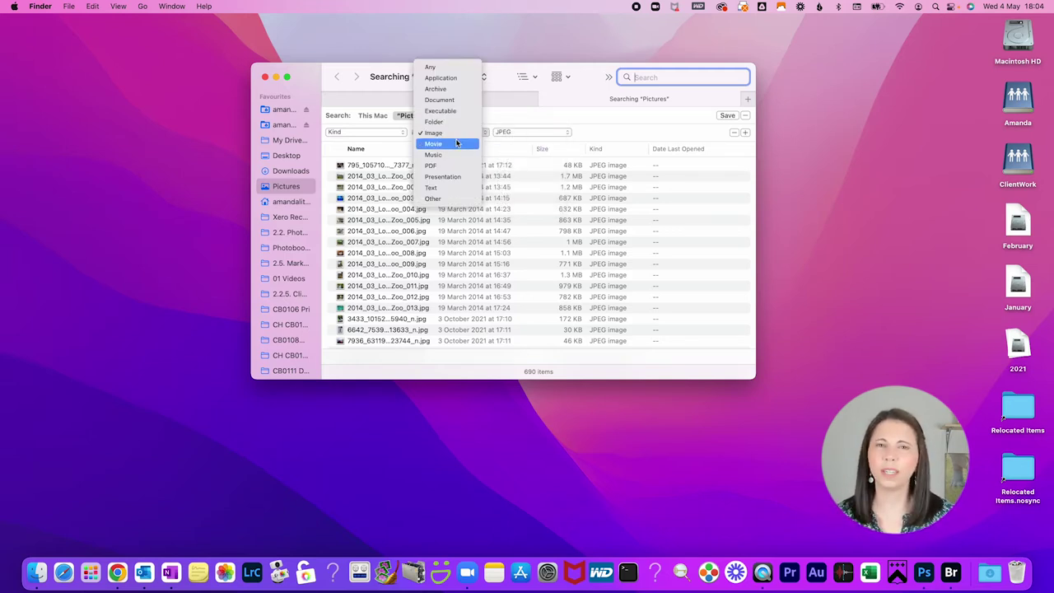
pyautogui.click(457, 143)
pyautogui.click(373, 115)
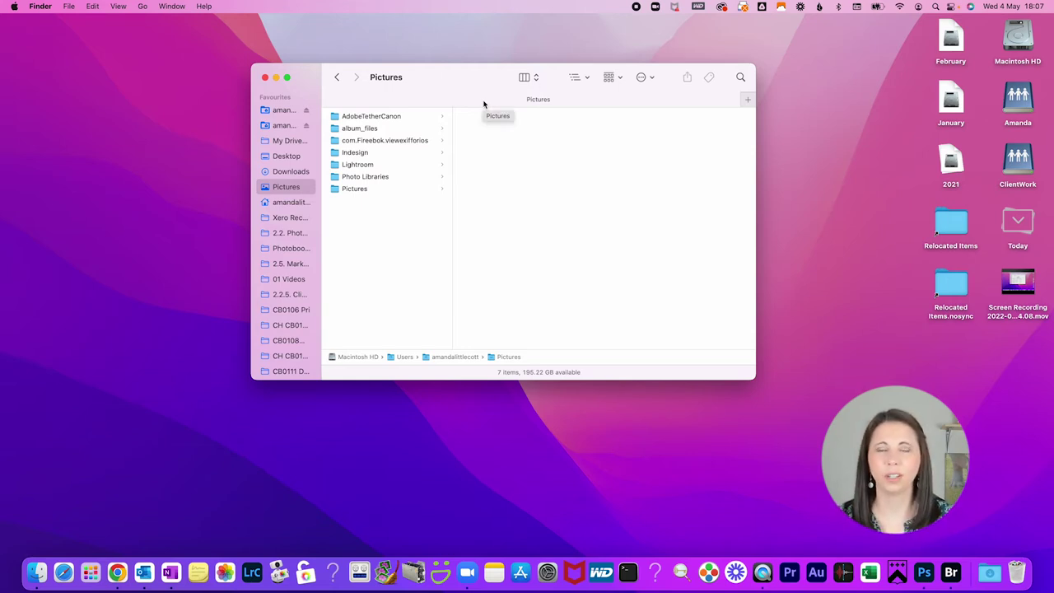
# Create a new smart folder and add a search criterion based on Kind
pyautogui.click(69, 6)
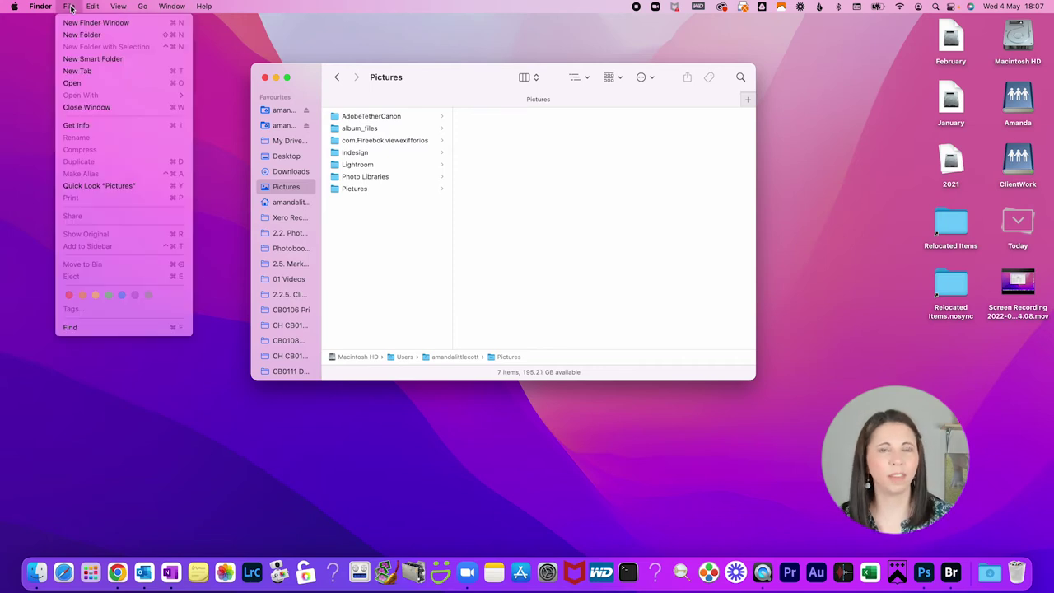
pyautogui.click(86, 58)
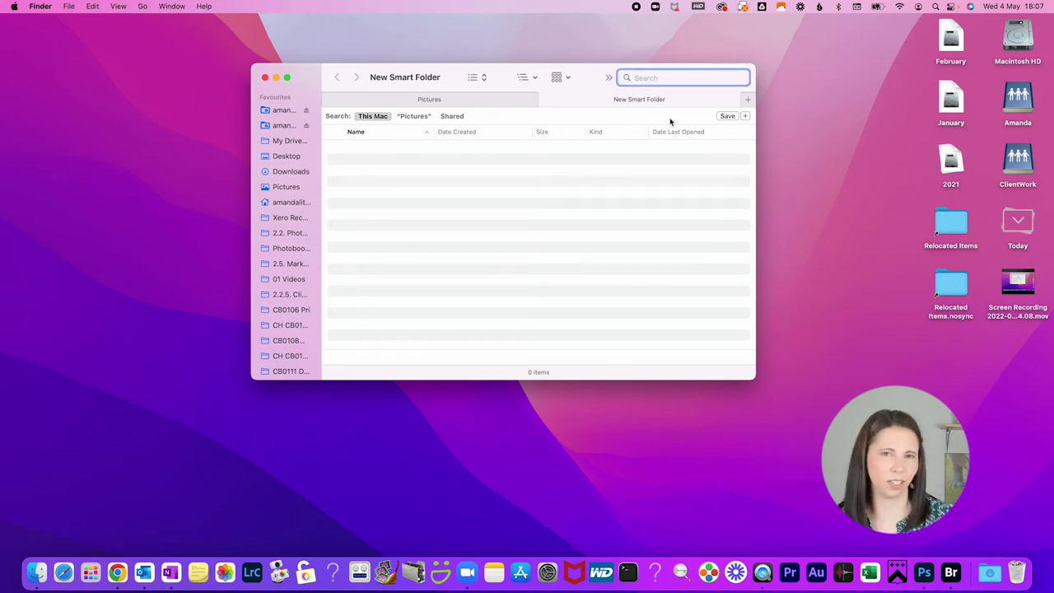
pyautogui.click(746, 116)
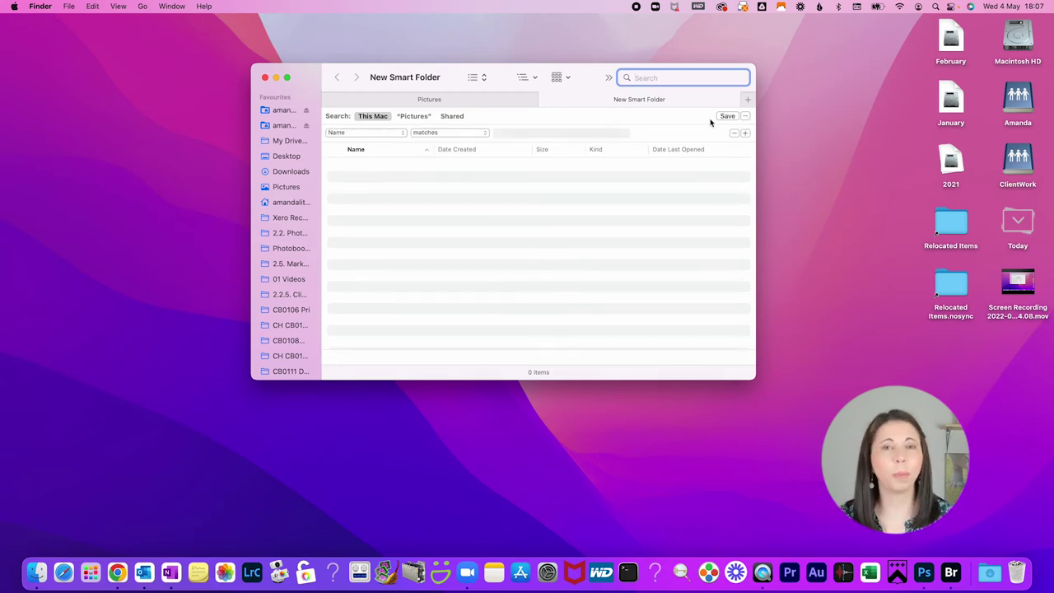
pyautogui.click(394, 135)
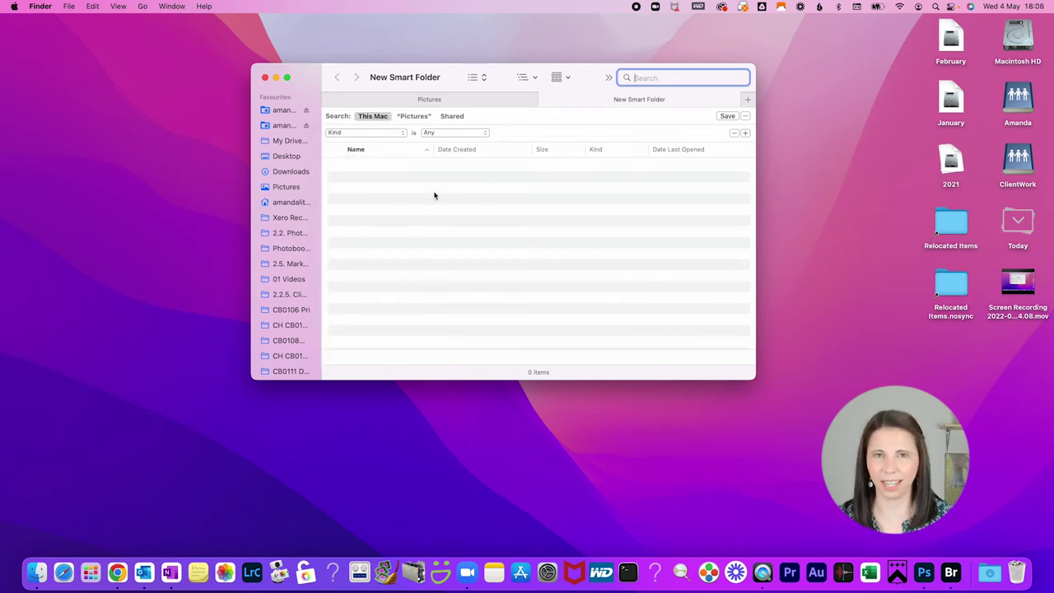
# Set the smart folder's Kind criterion to Image, limited to JPEG files
pyautogui.click(449, 133)
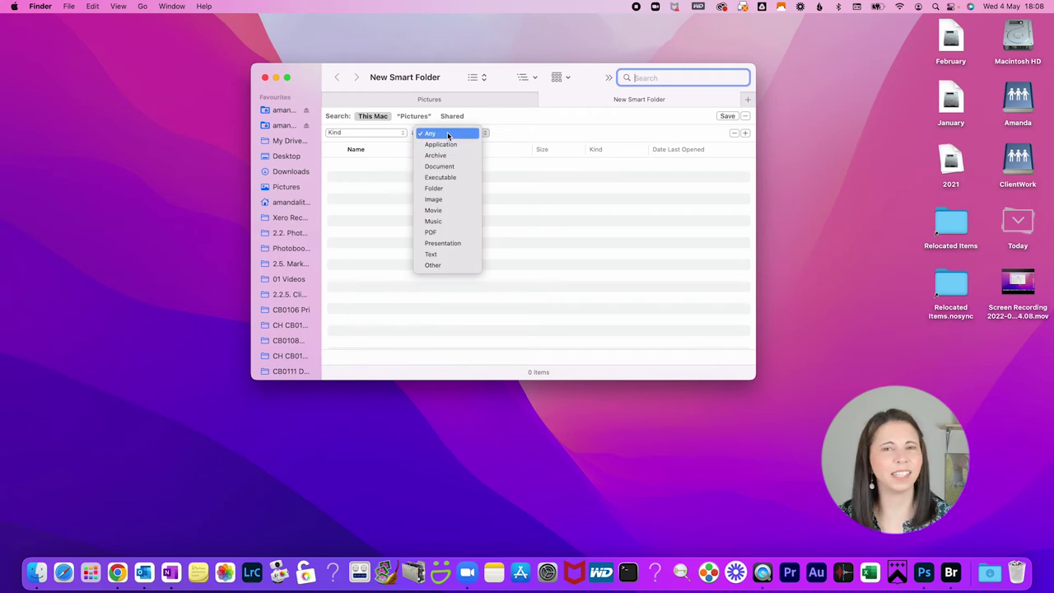
pyautogui.click(444, 200)
pyautogui.click(529, 132)
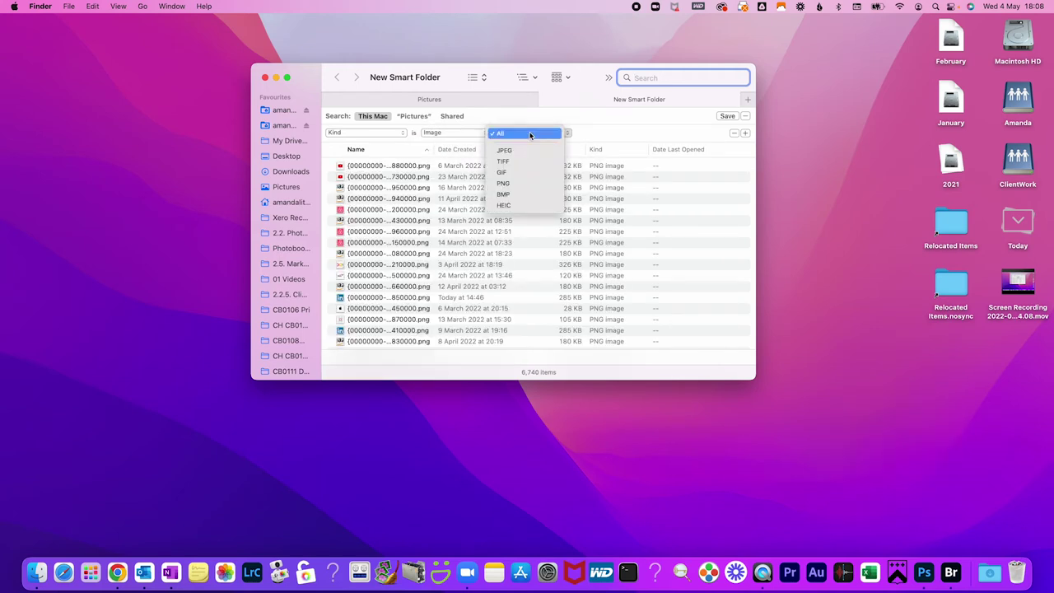
pyautogui.click(522, 152)
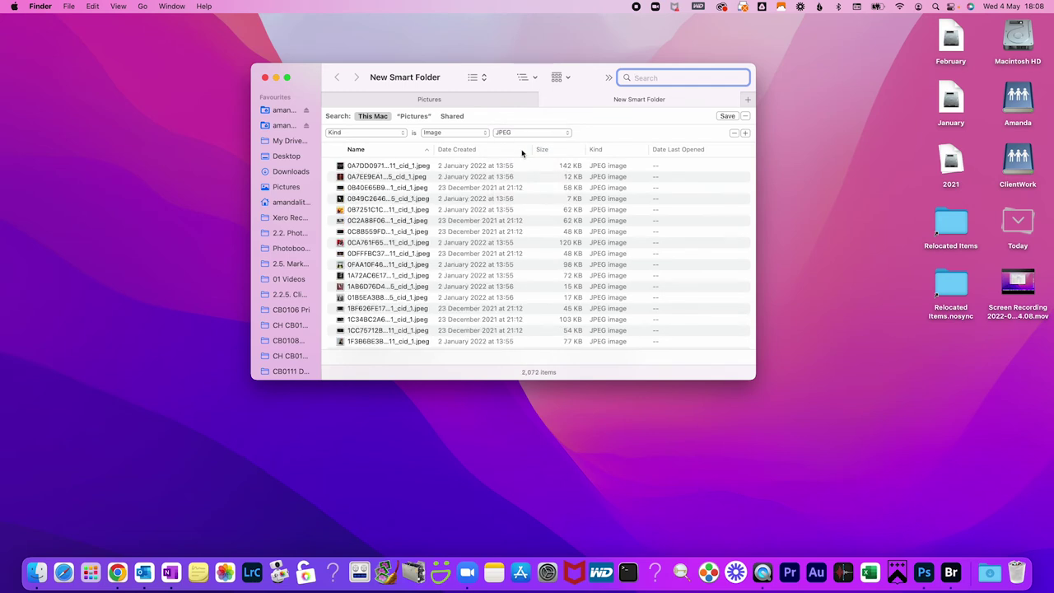
# Save the smart folder as JPEG Photos in Saved Searches with a sidebar entry, and locate that entry among the favourites
pyautogui.click(727, 117)
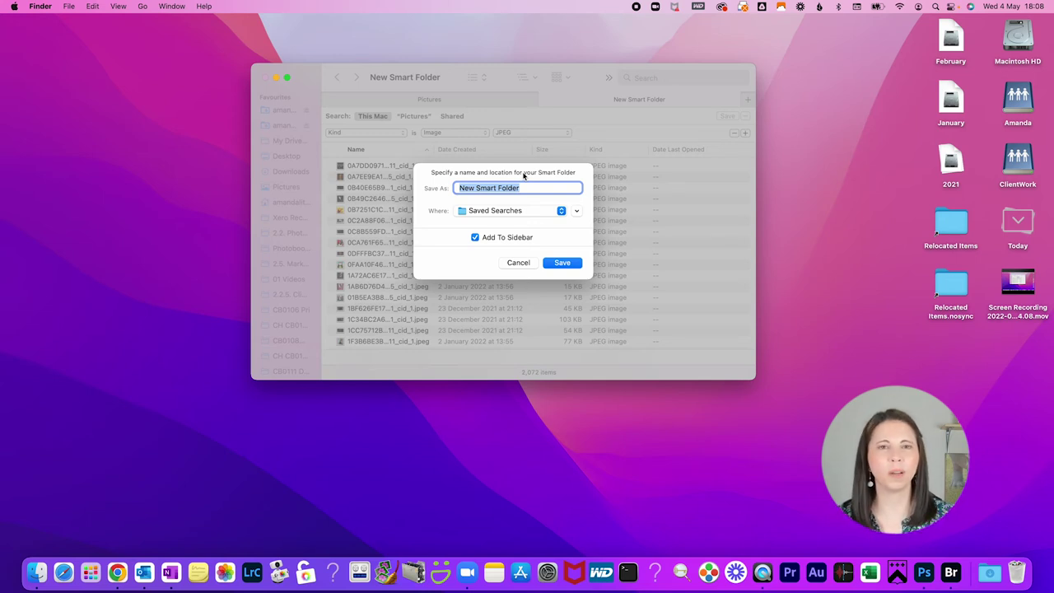
pyautogui.write('JPEG Photos')
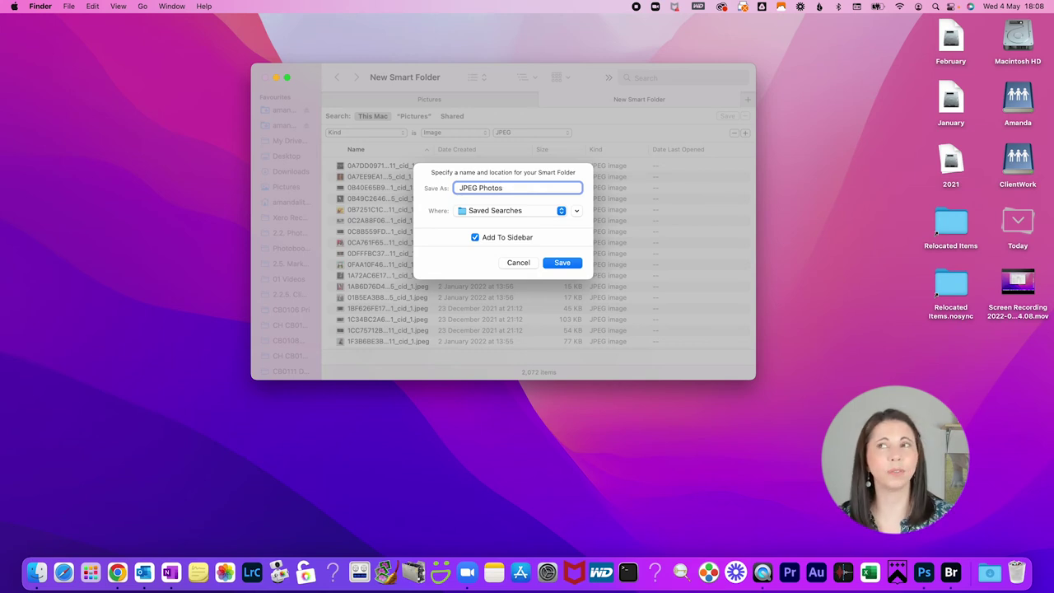
pyautogui.click(568, 262)
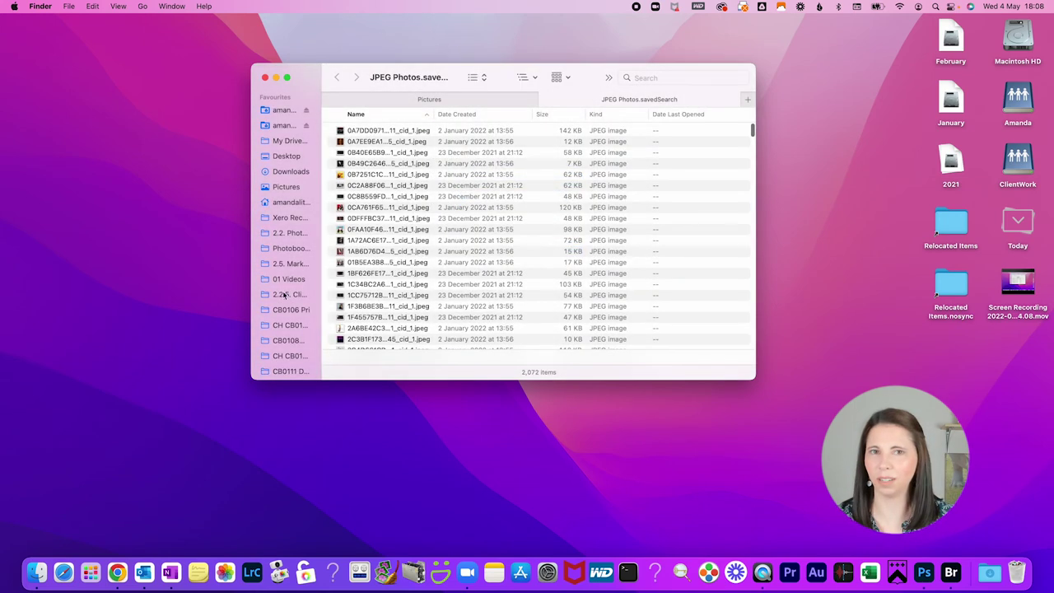
pyautogui.scroll(-15, 286, 297)
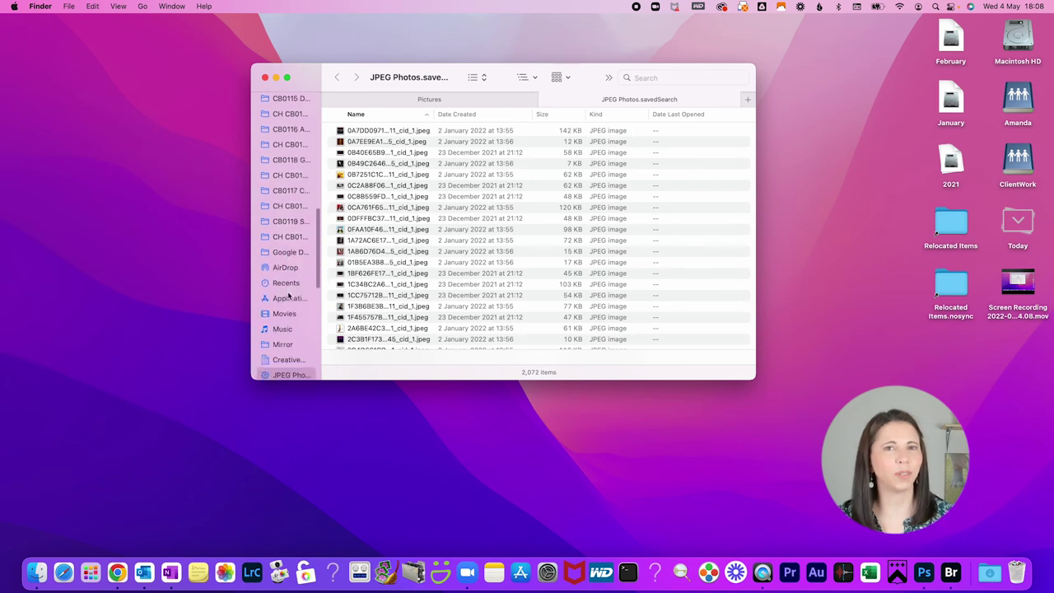
pyautogui.scroll(-3, 290, 314)
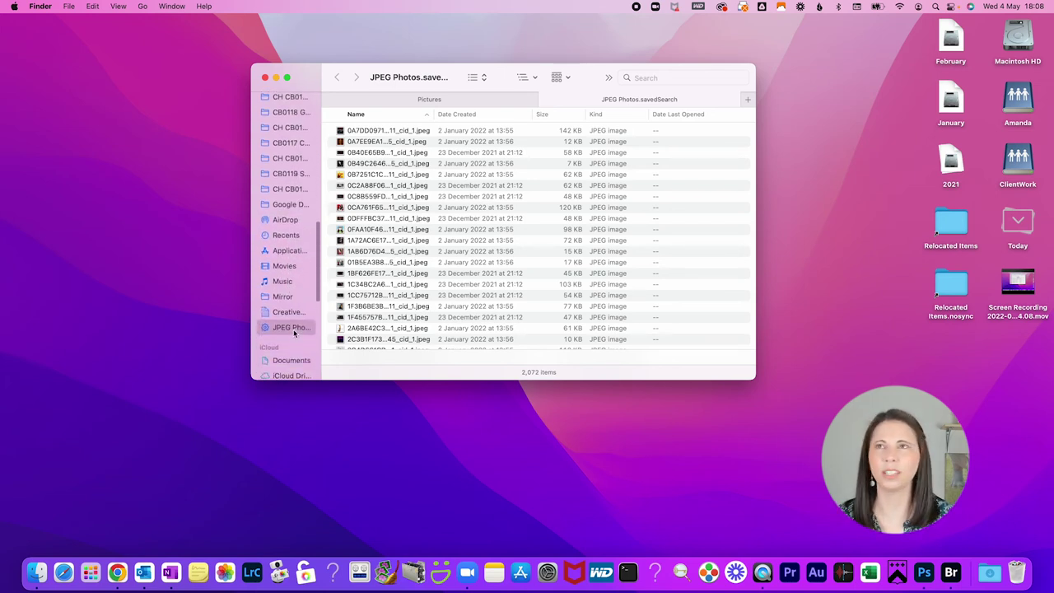